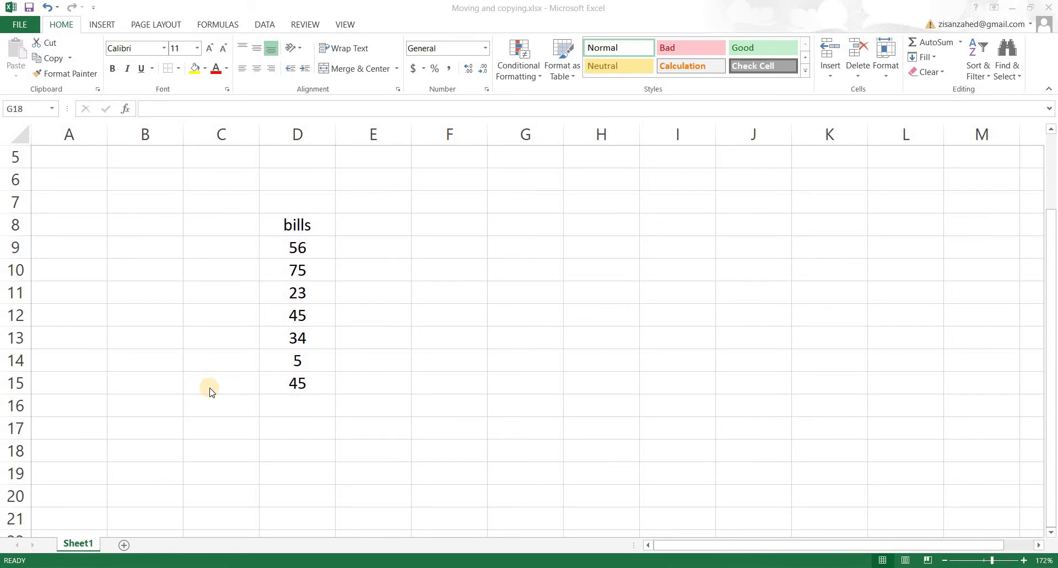
Select the seven bills amounts in D9:D15 (56, 75, 23, 45, 34, 5, 45)
click(297, 273)
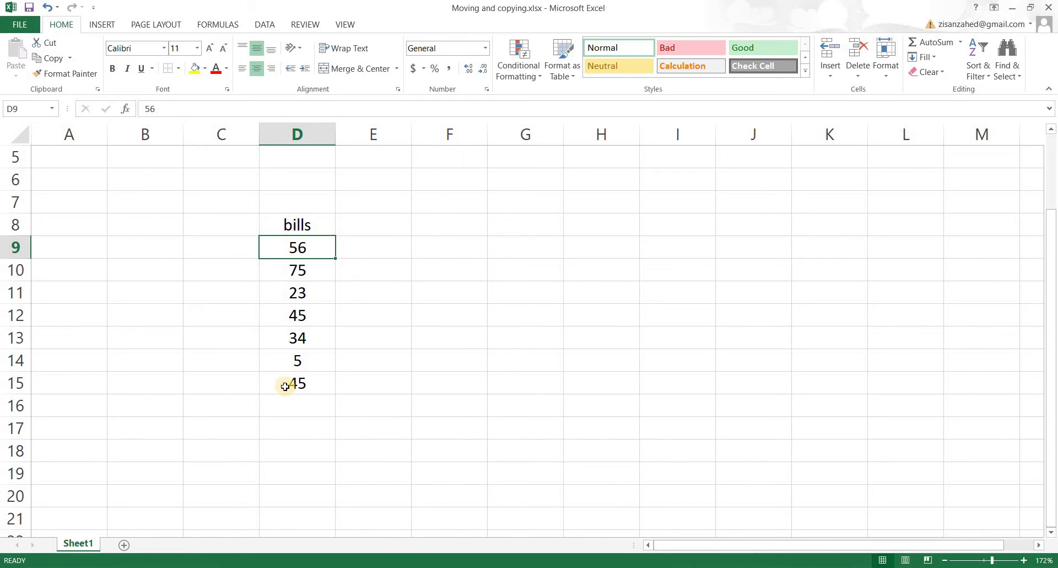
key(ctrl+Down)
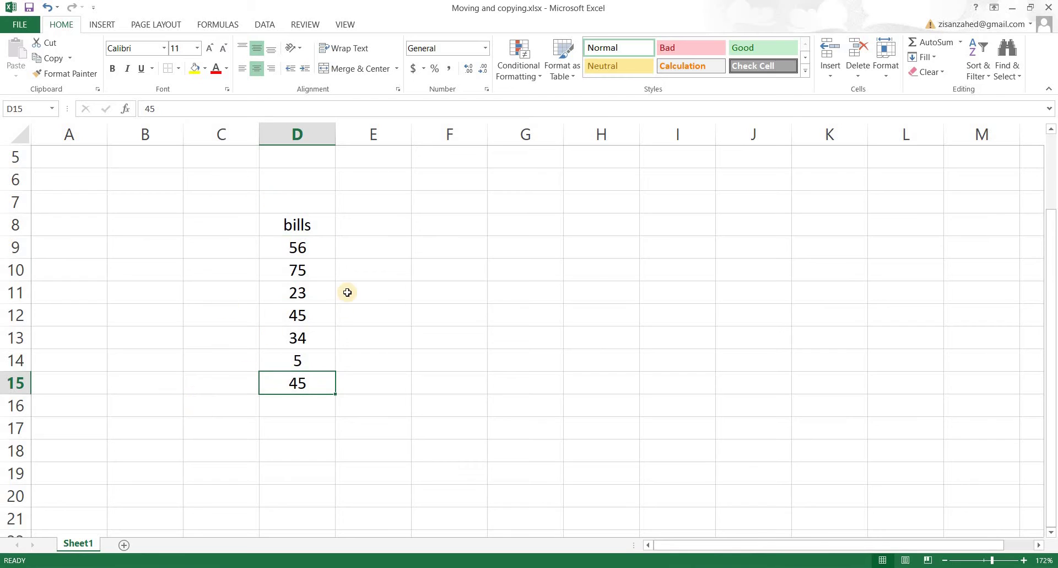
drag(311, 248, 307, 383)
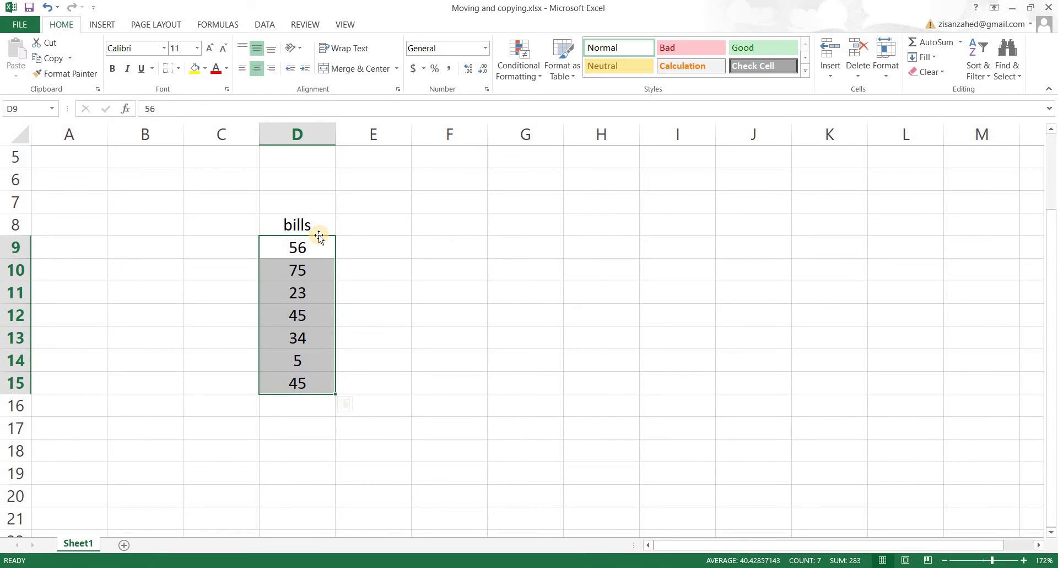
drag(318, 235, 590, 248)
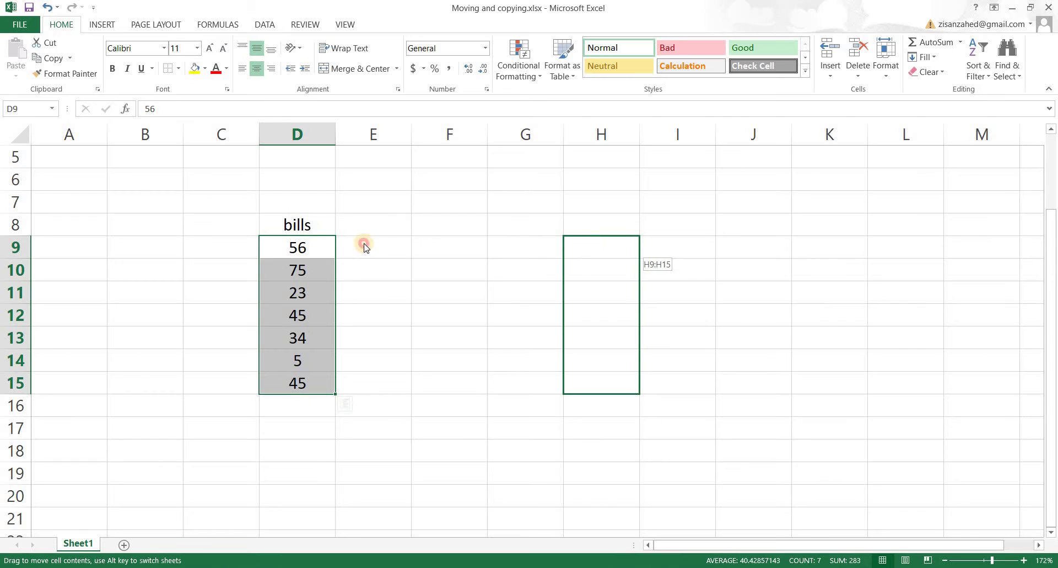
mouse_move(590, 248)
mouse_down()
mouse_move(297, 249)
mouse_move(599, 262)
mouse_up()
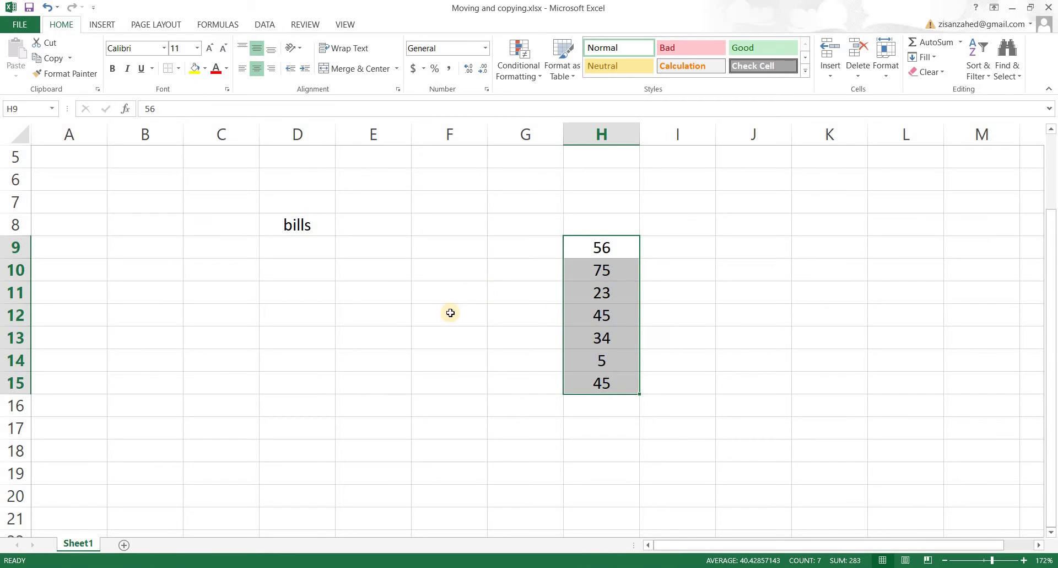
key(ctrl+z)
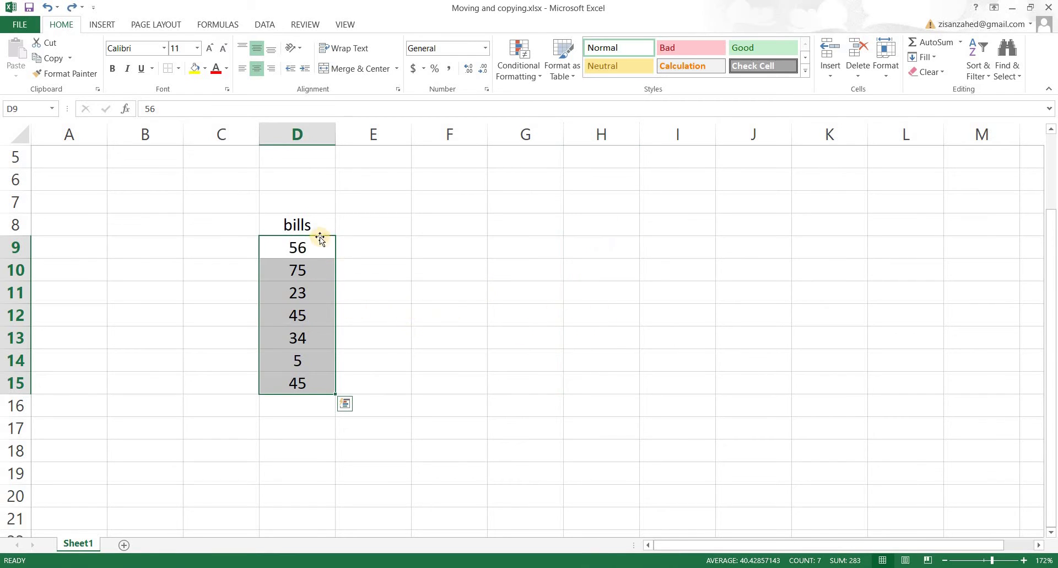
drag(319, 237, 600, 247)
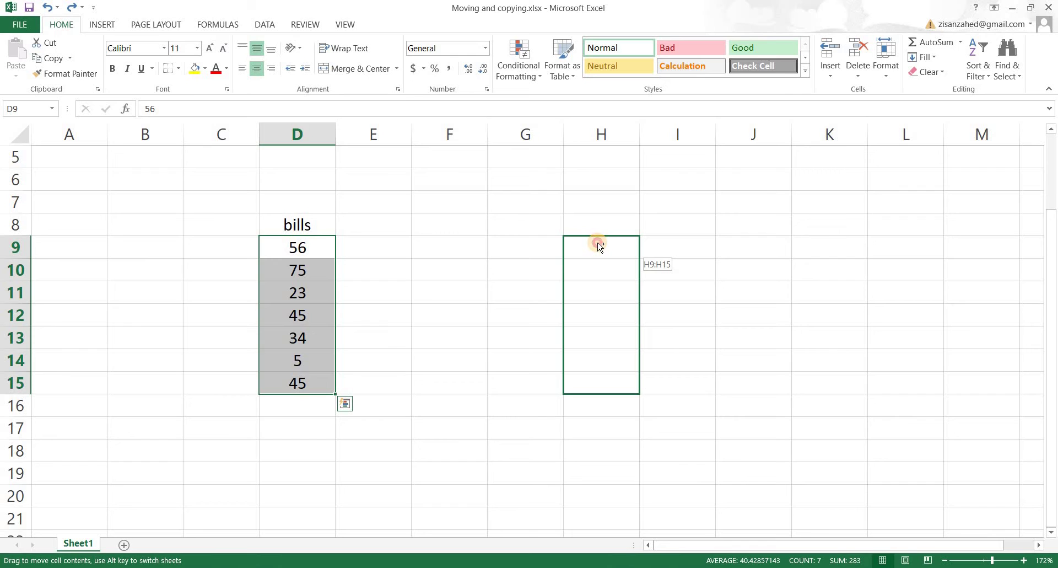
key(ctrl)
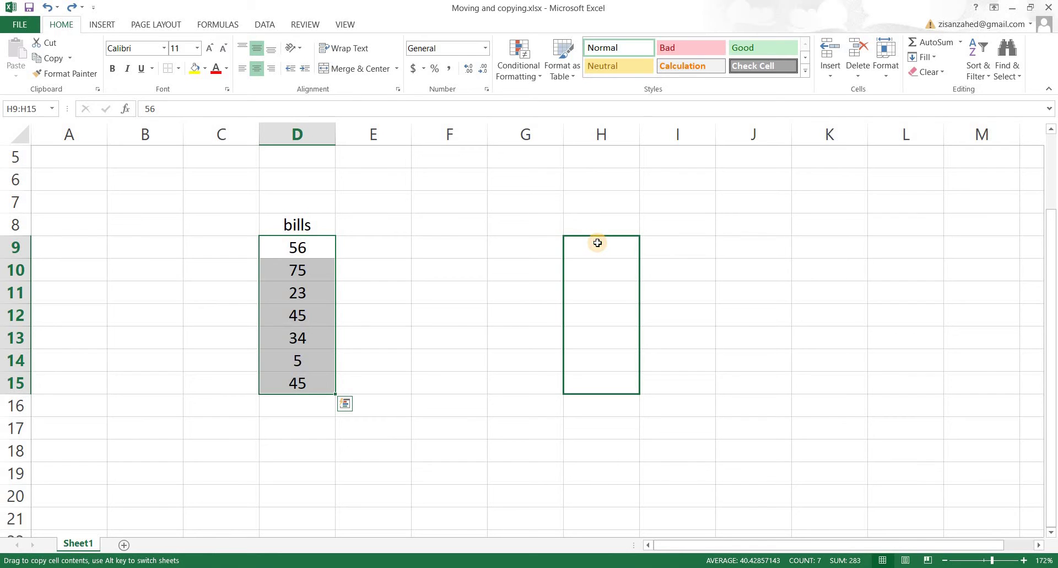
drag(600, 247, 600, 246)
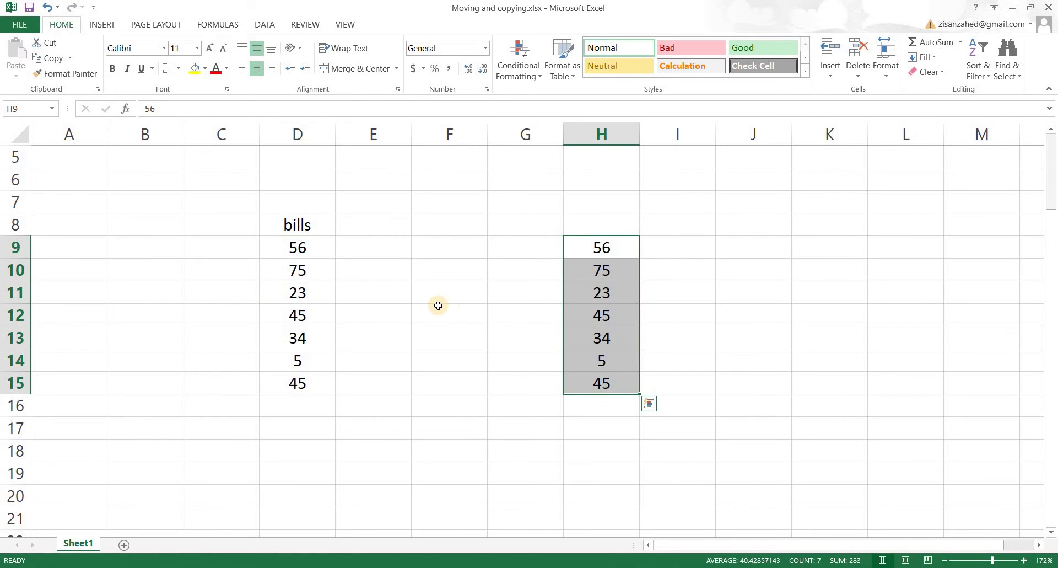
click(450, 336)
drag(608, 250, 587, 388)
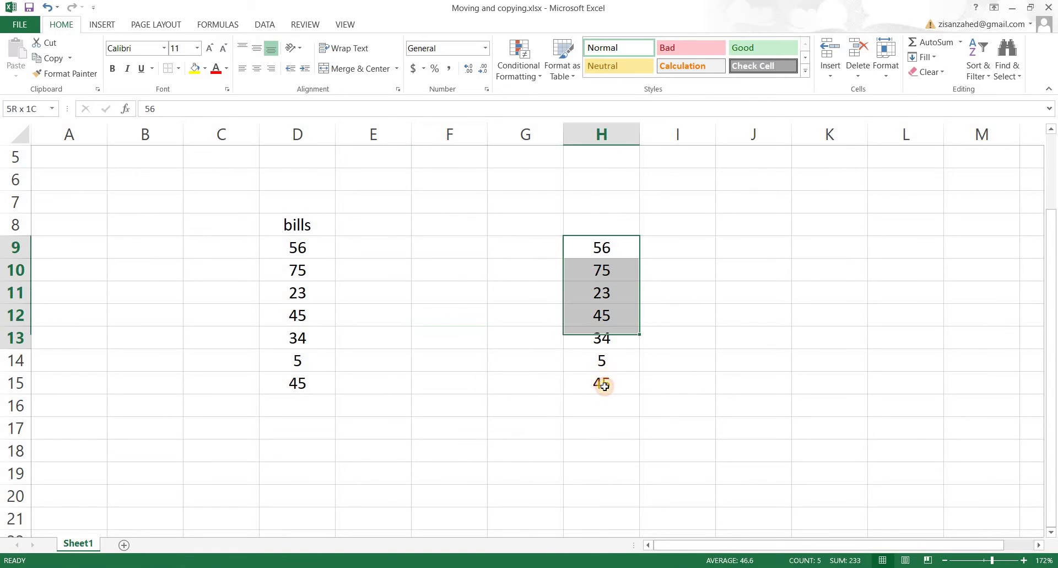
key(Delete)
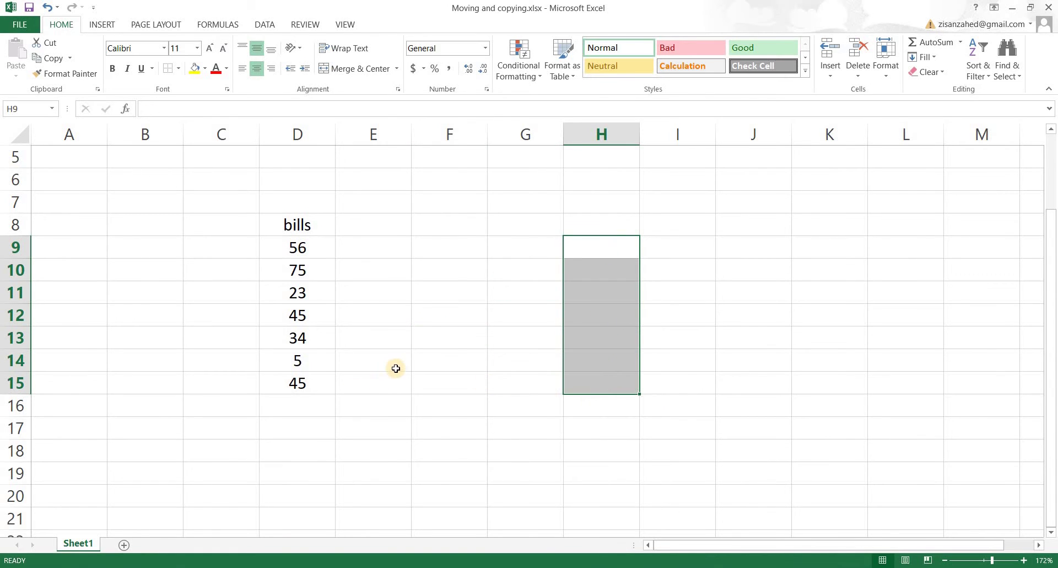
Copy the bills amounts in D9:D15 and paste them starting at H9
click(341, 359)
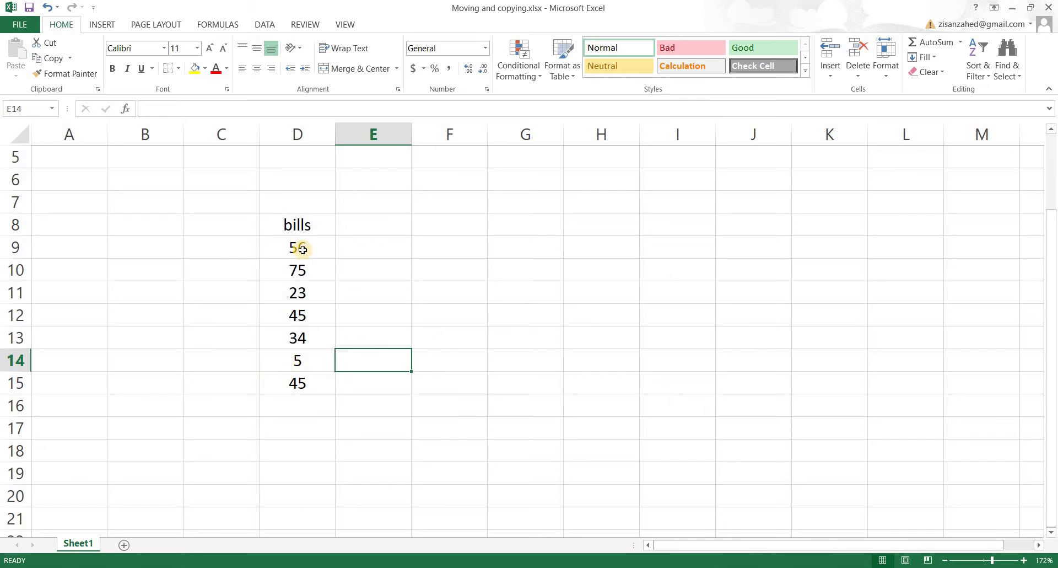
drag(302, 250, 311, 389)
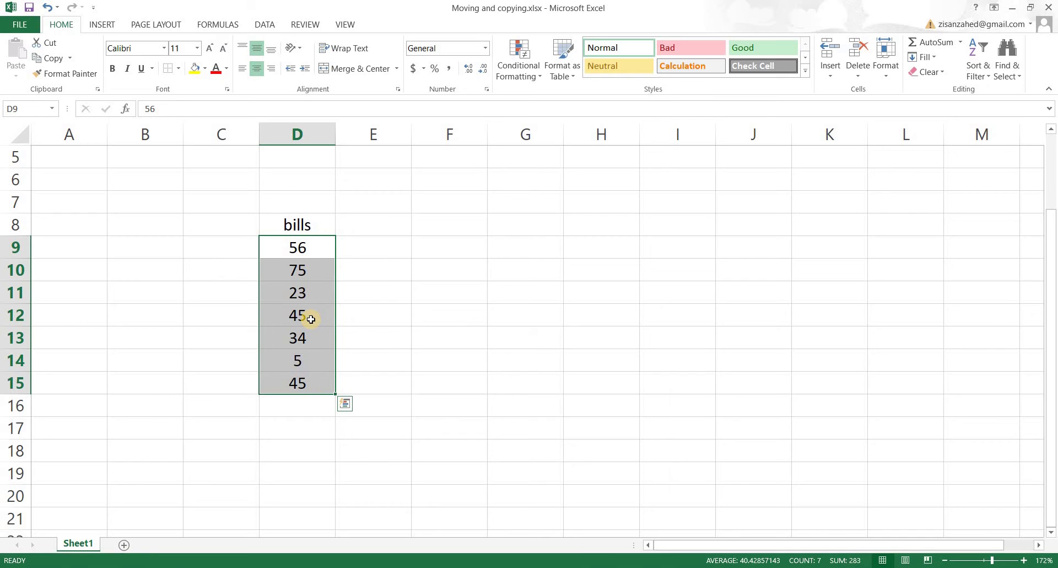
key(ctrl+c)
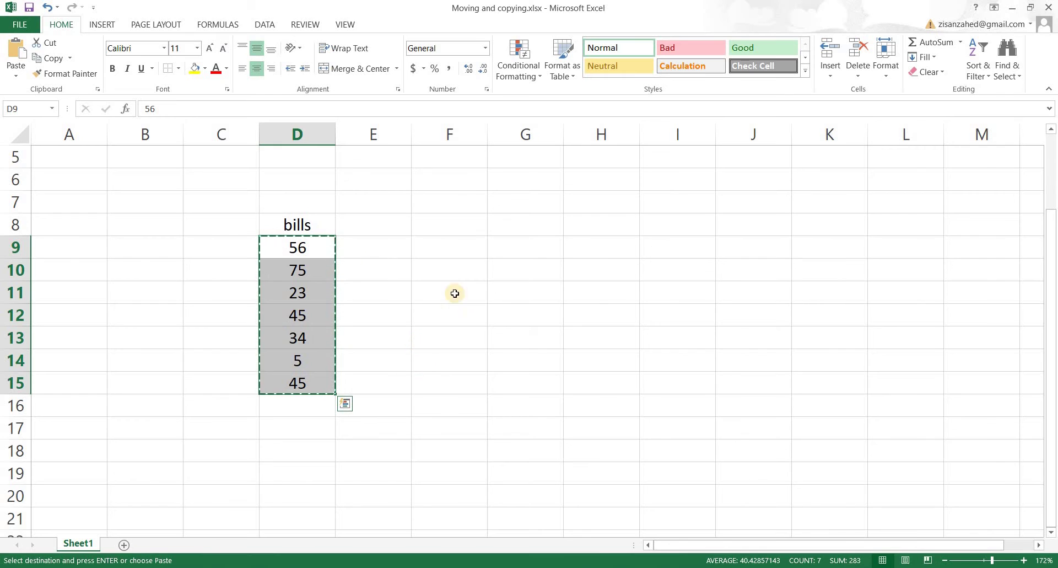
click(603, 250)
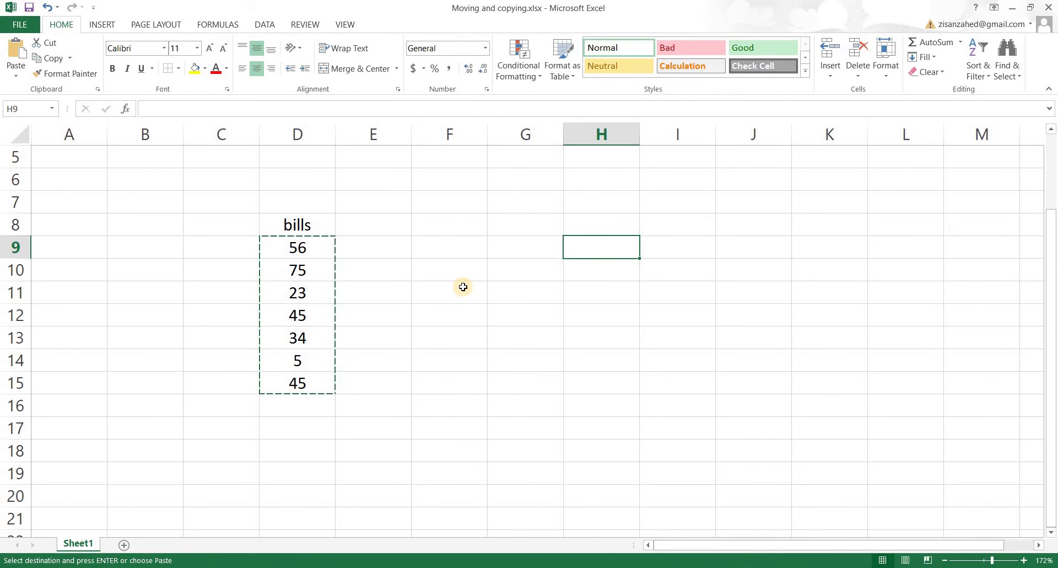
key(ctrl+v)
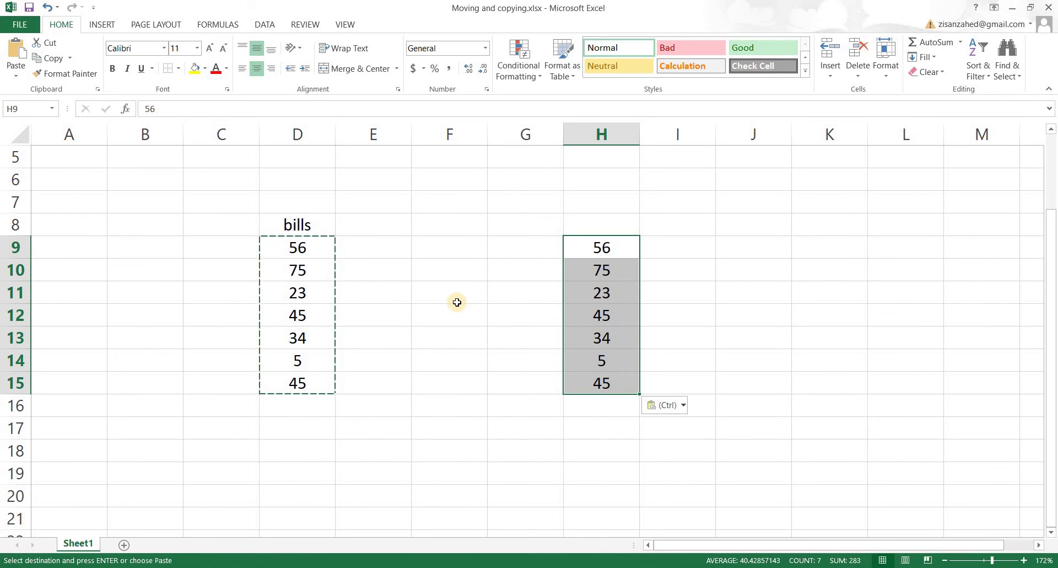
Clear the pasted bills values from H9:H15
key(Escape)
key(Delete)
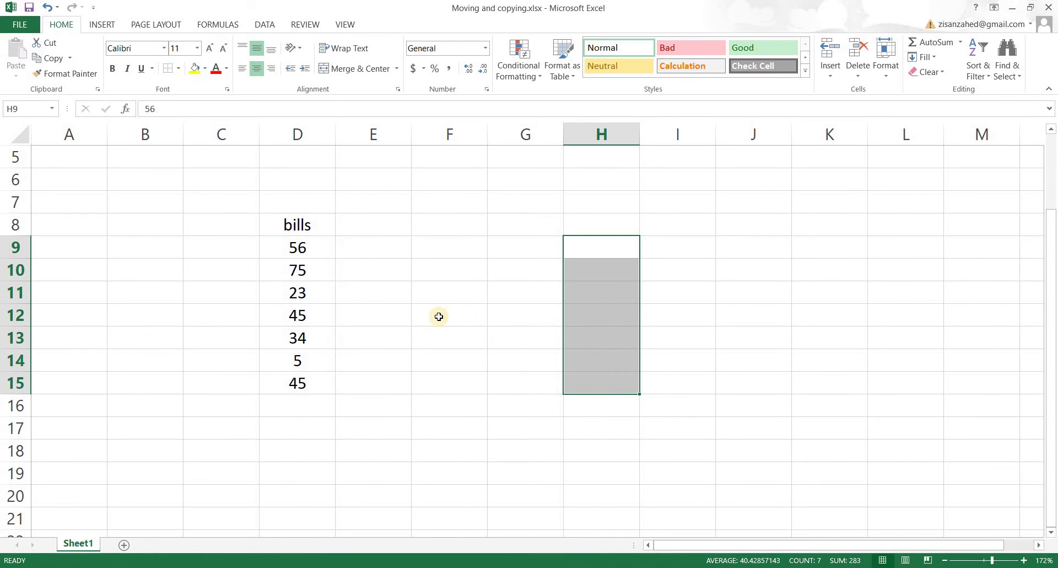
click(429, 316)
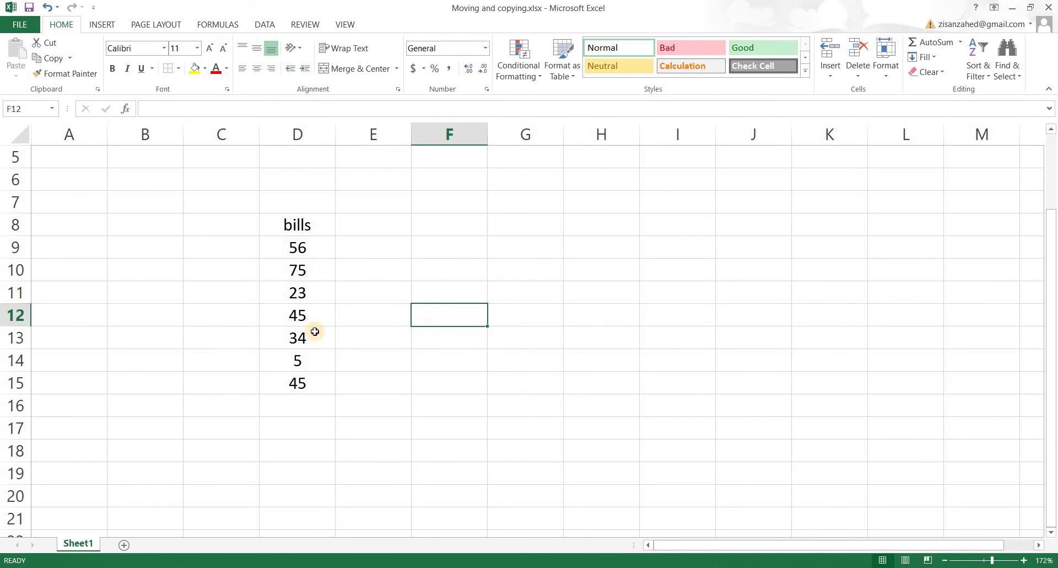
Move the bills values from D9:D15 into H9:H15, then undo the move
drag(315, 251, 315, 381)
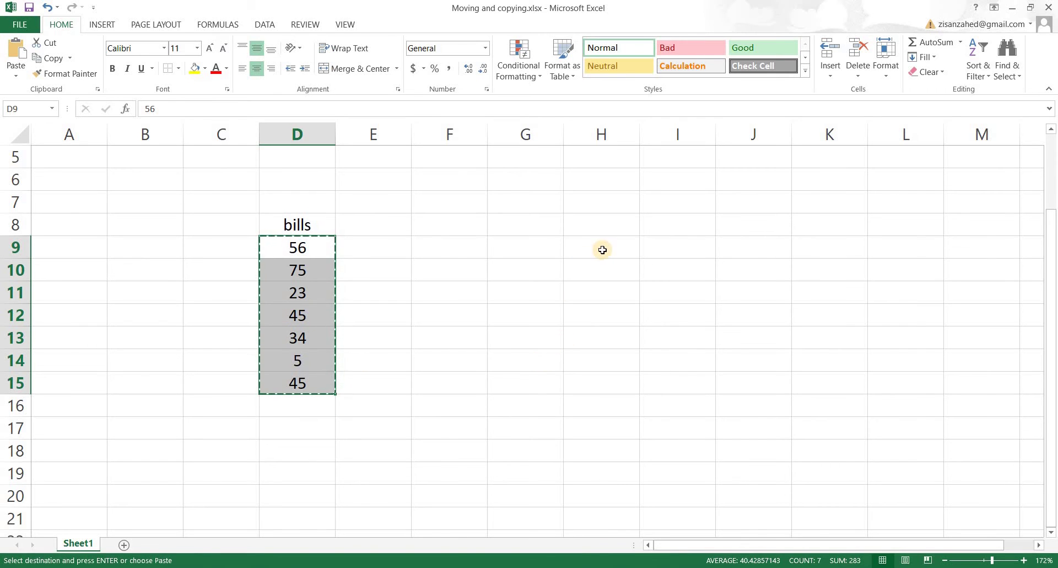
drag(598, 246, 586, 383)
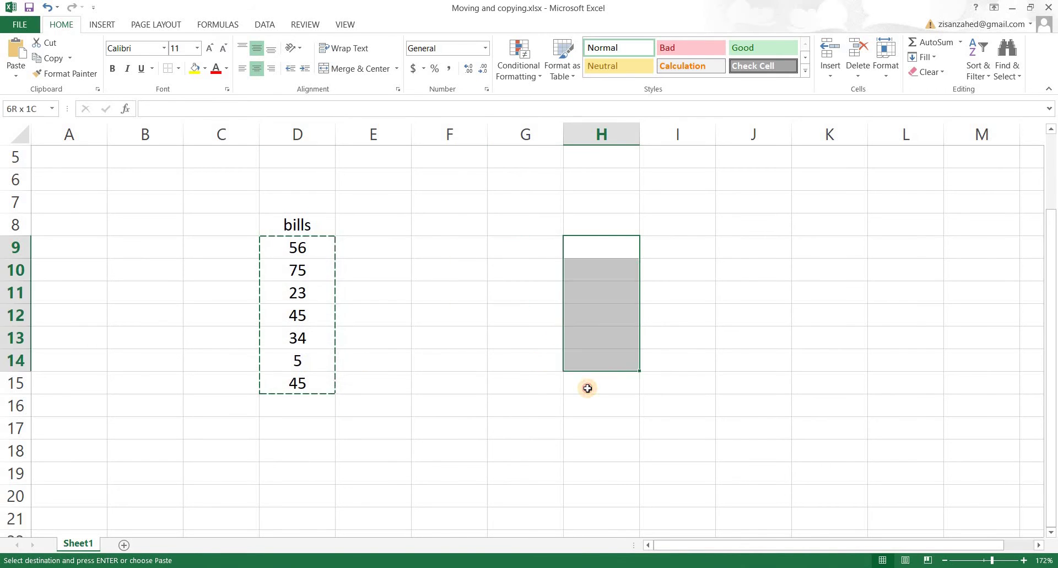
click(605, 247)
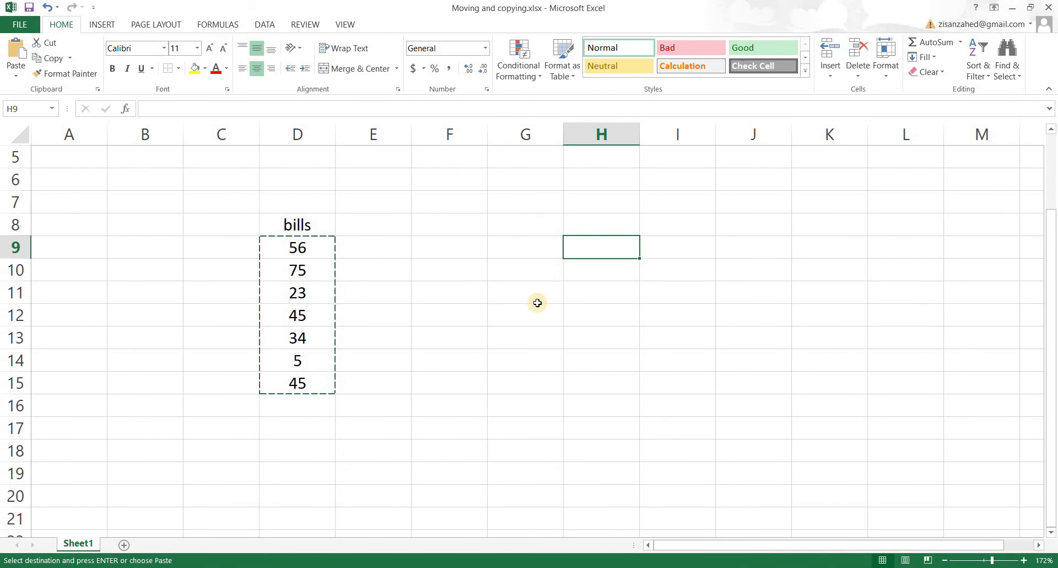
key(ctrl+v)
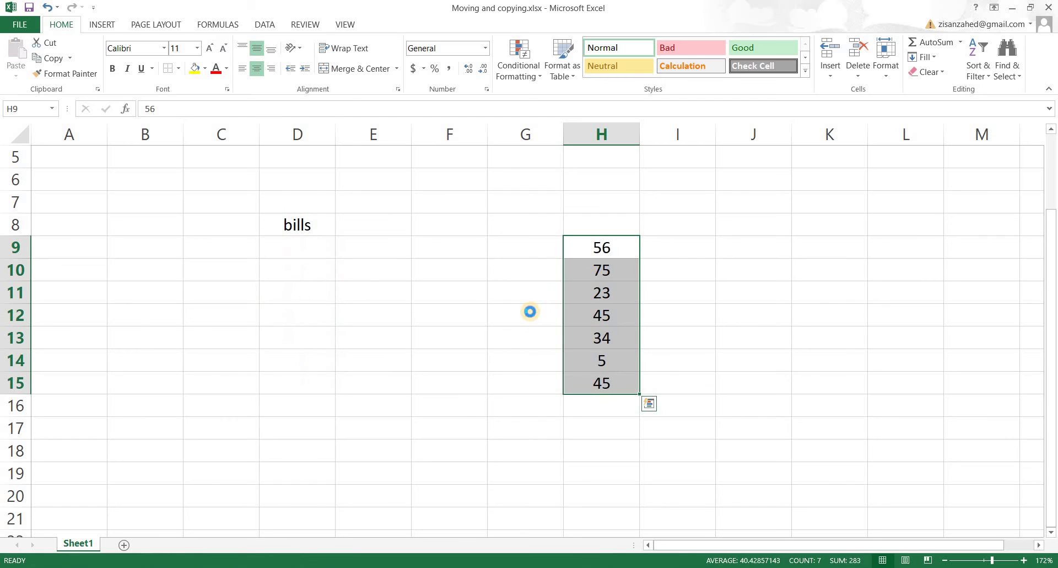
key(ctrl+z)
key(Escape)
click(441, 338)
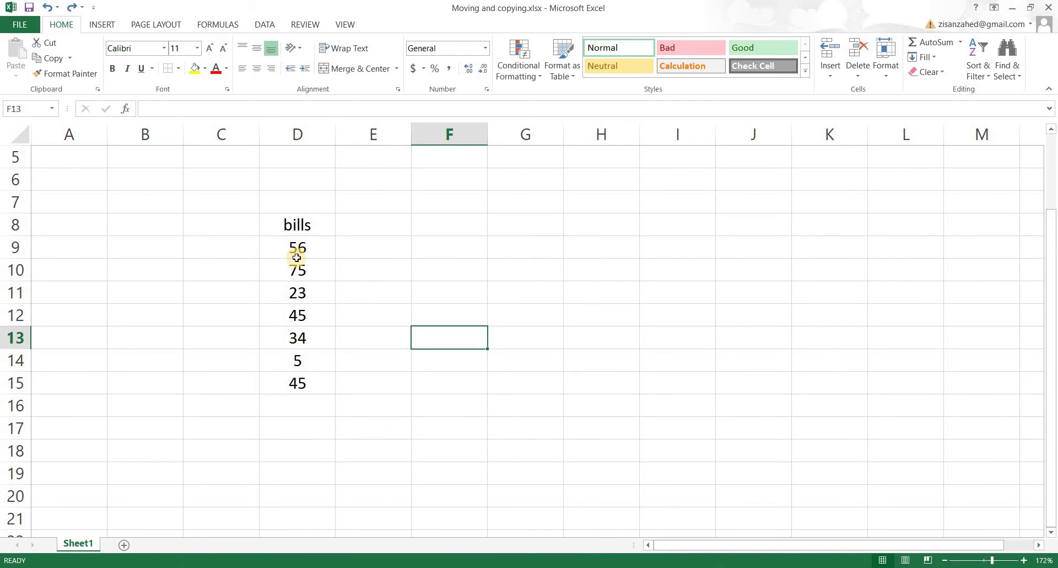
drag(298, 247, 306, 395)
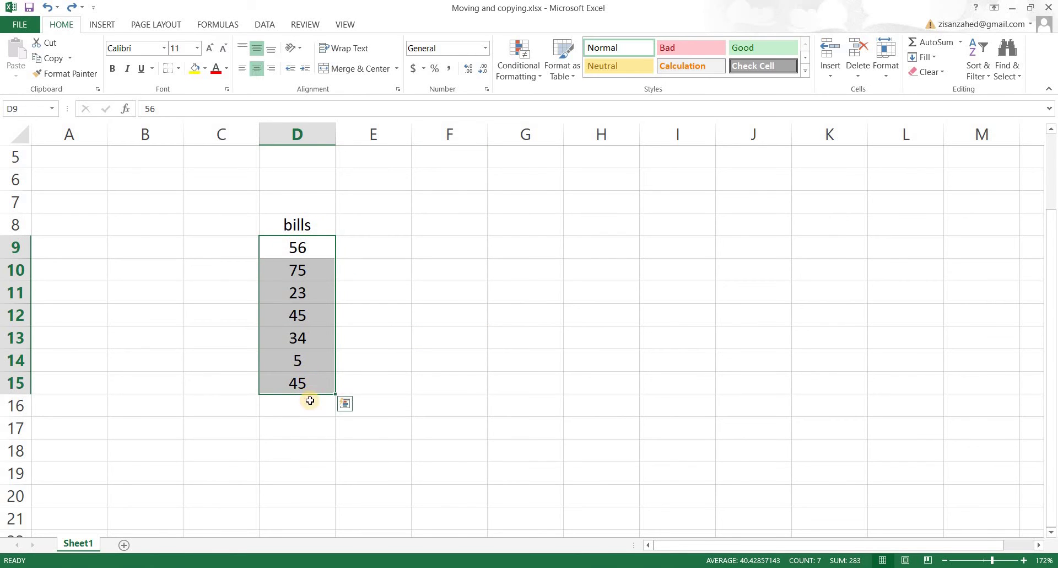
right_click(304, 285)
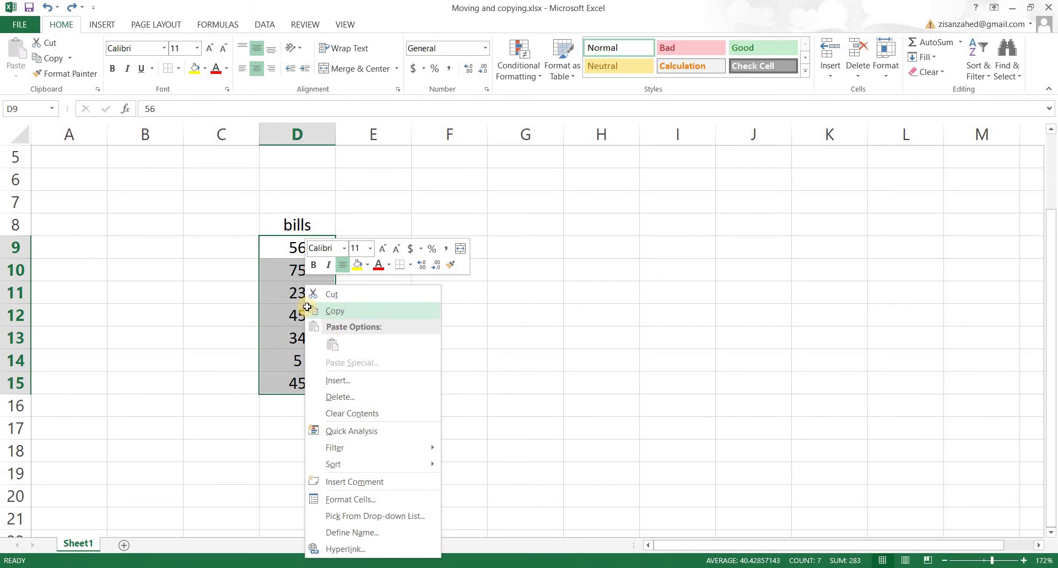
click(341, 312)
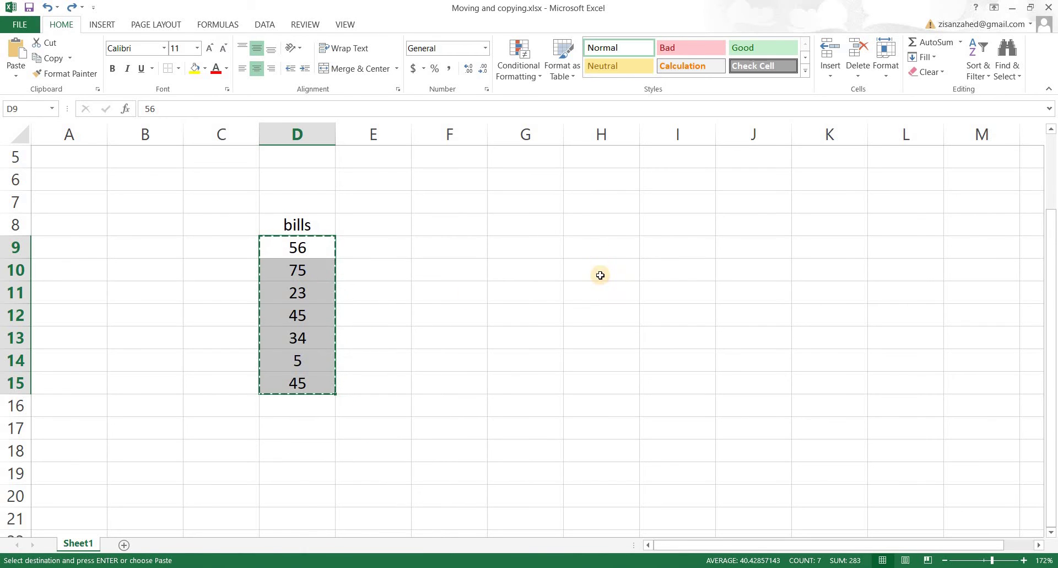
click(604, 250)
right_click(604, 249)
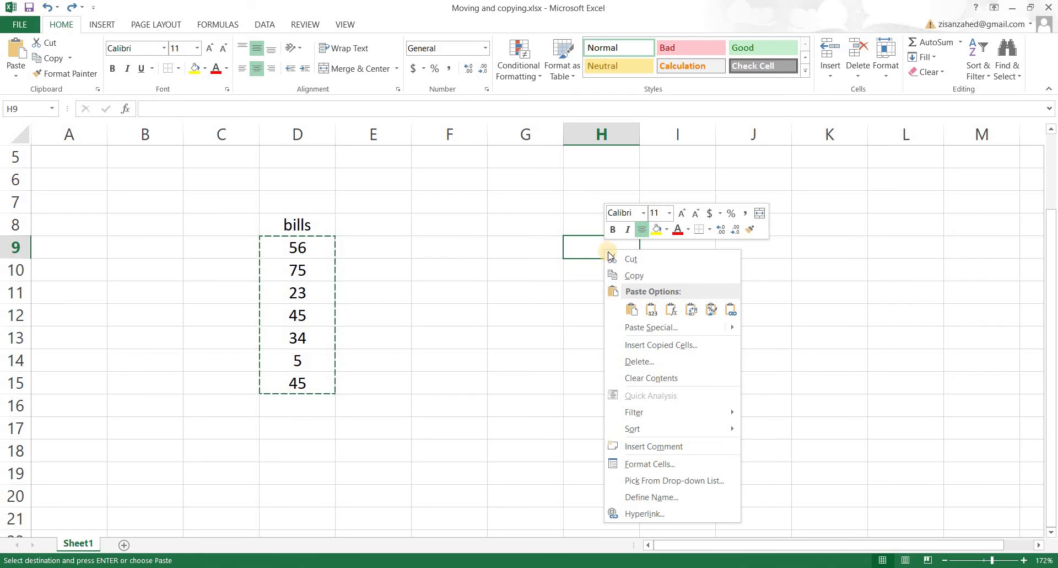
click(631, 310)
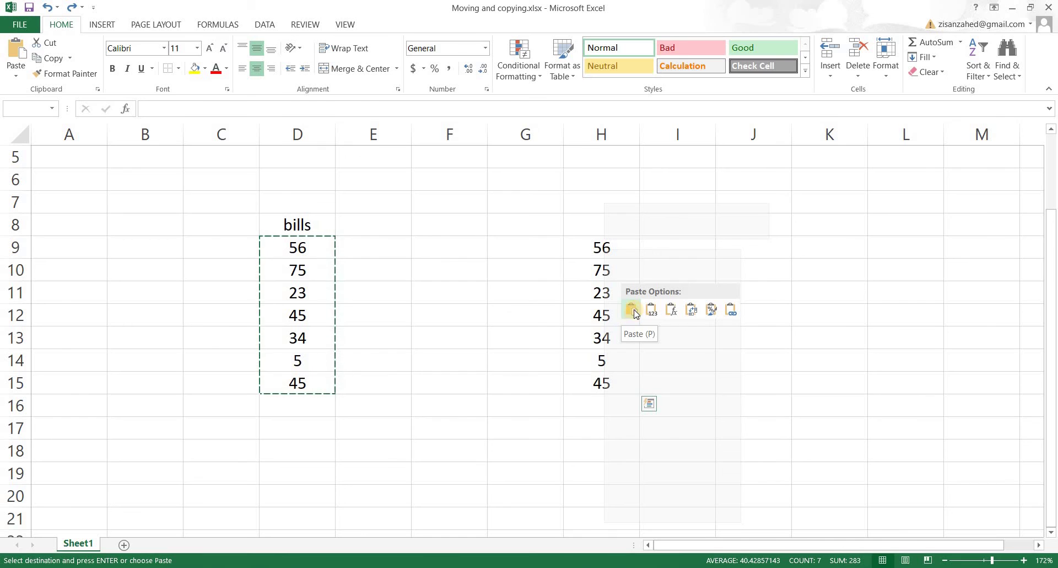
click(503, 357)
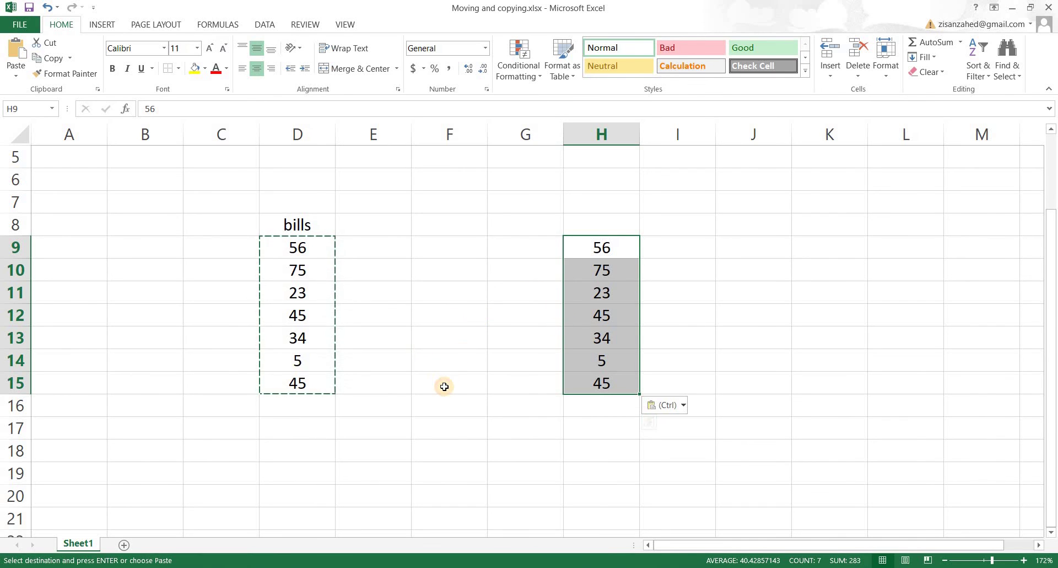
click(445, 315)
key(Escape)
drag(602, 250, 607, 381)
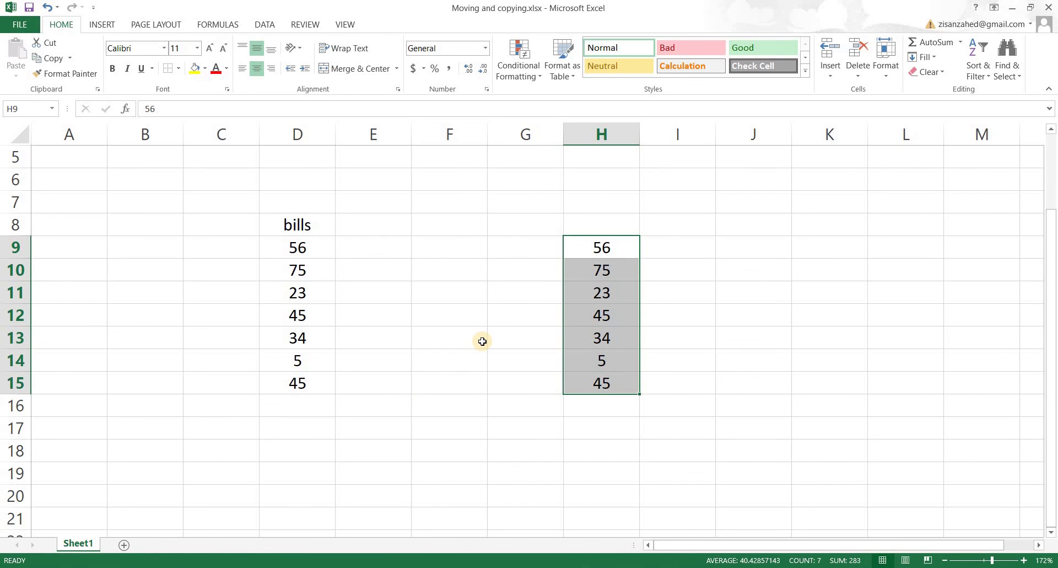
key(Delete)
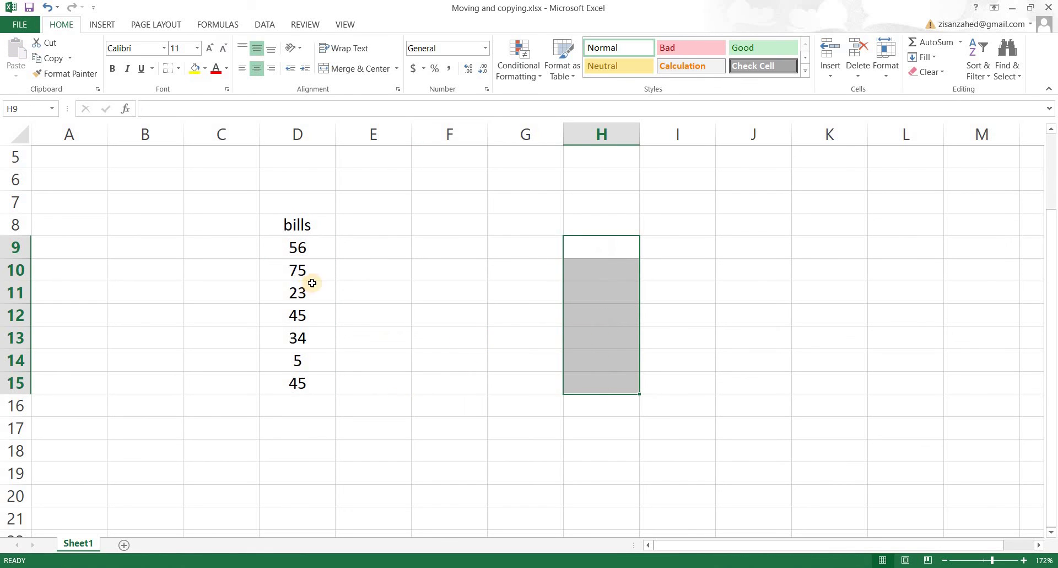
Fill the bills values in D9:D15 right across columns E to H
click(352, 249)
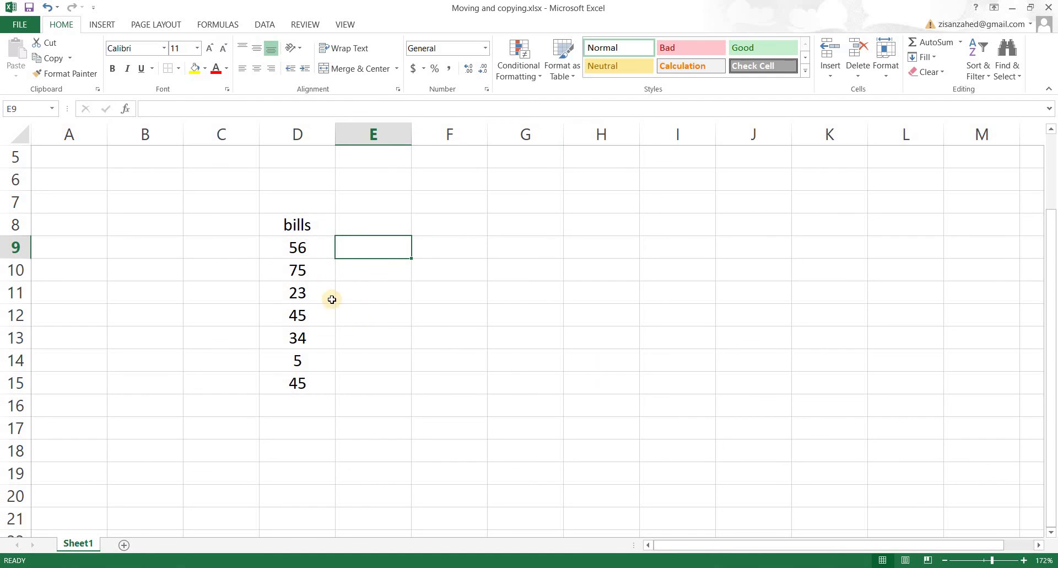
drag(308, 247, 315, 386)
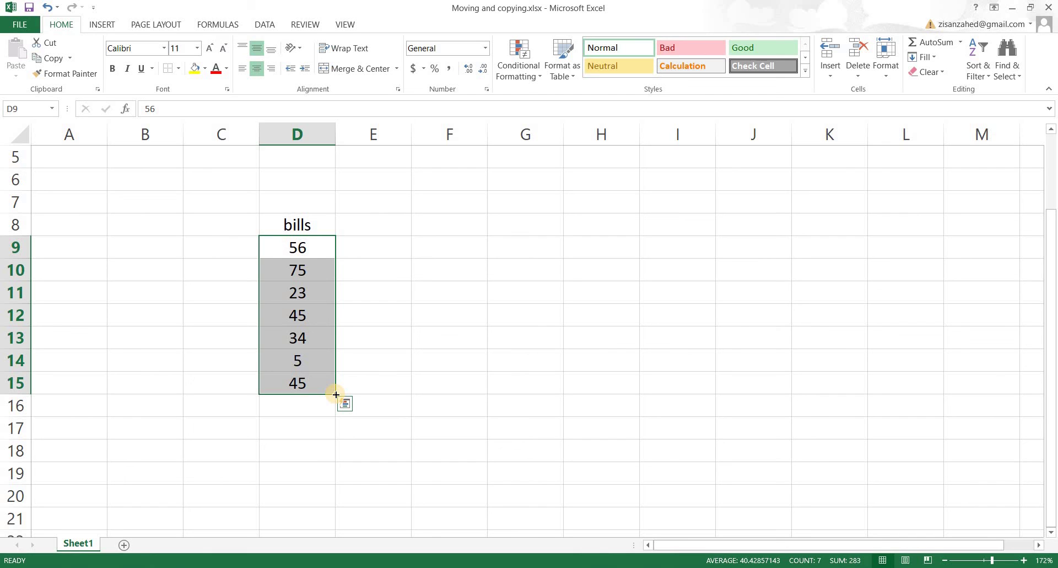
mouse_move(336, 394)
mouse_down()
mouse_move(534, 397)
mouse_move(555, 453)
mouse_up()
click(435, 449)
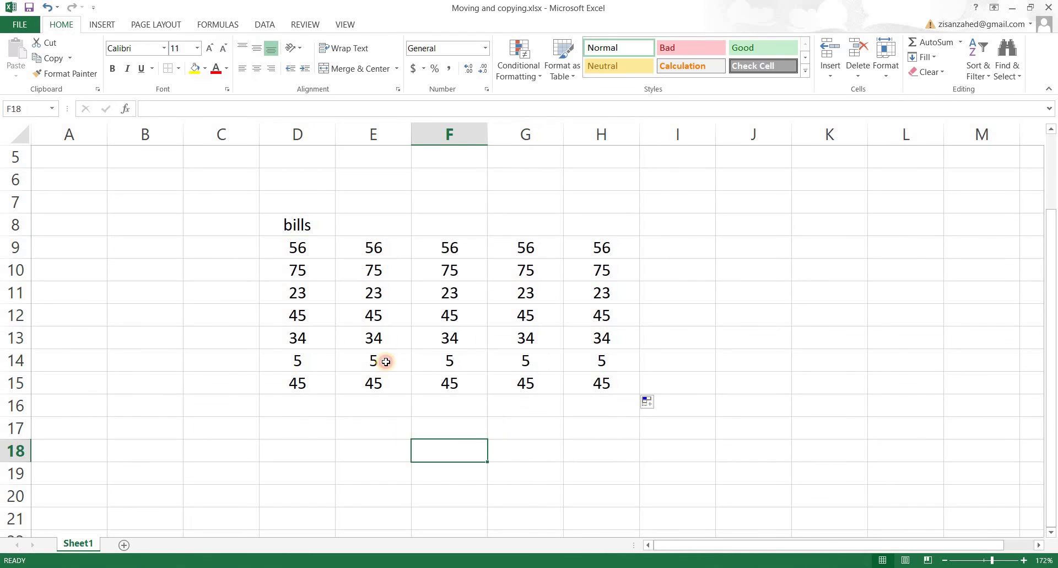
Spot-check the copied values in E9 through H13, then fill D15's 45 down to D18
click(400, 249)
click(397, 355)
click(474, 250)
click(552, 270)
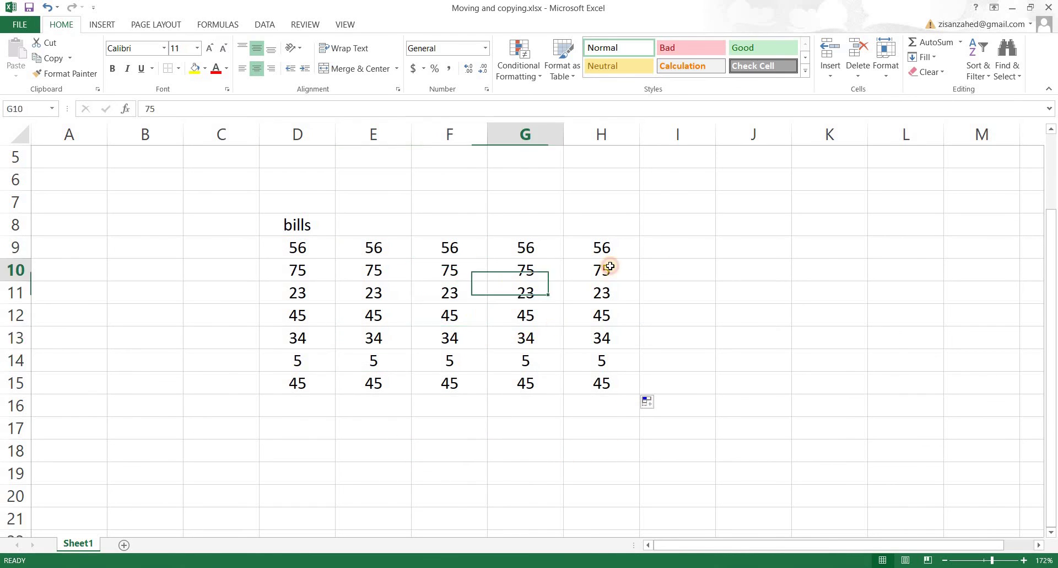
click(554, 339)
key(Right)
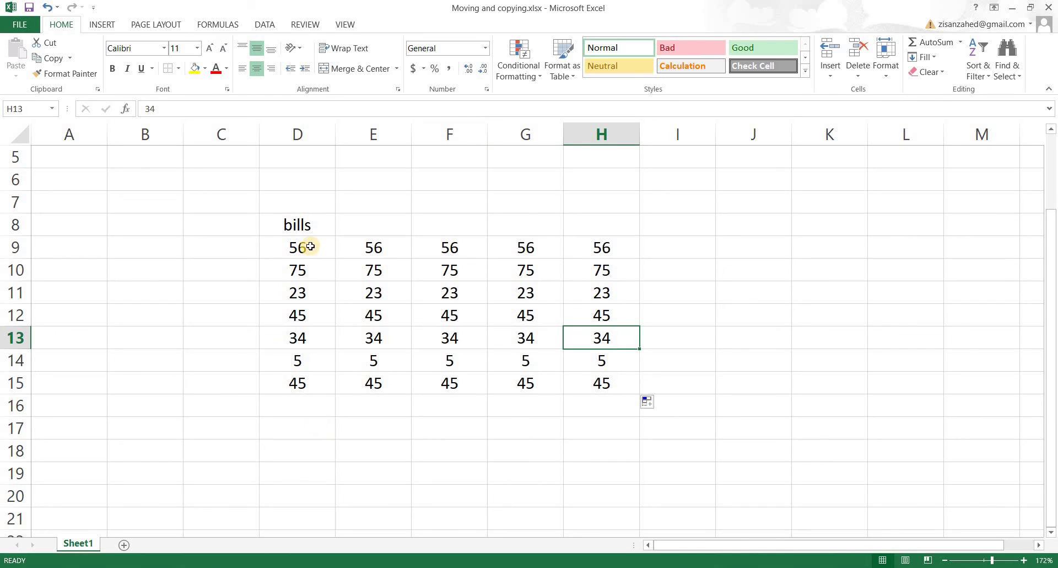
click(332, 391)
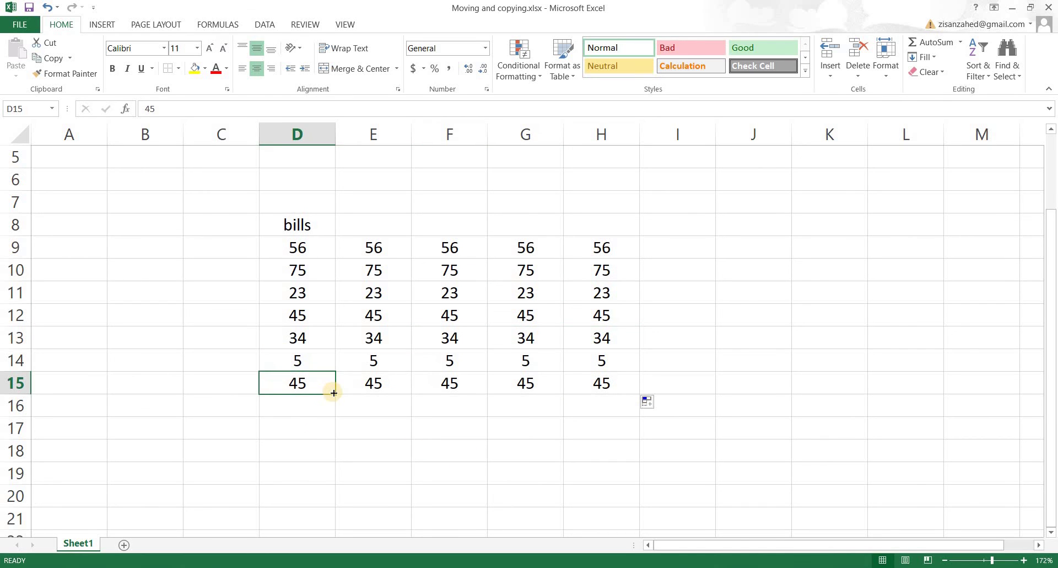
mouse_move(334, 393)
mouse_down()
mouse_move(347, 502)
mouse_move(379, 471)
mouse_up()
Undo the extra 45s filled into D16:D18
key(ctrl+z)
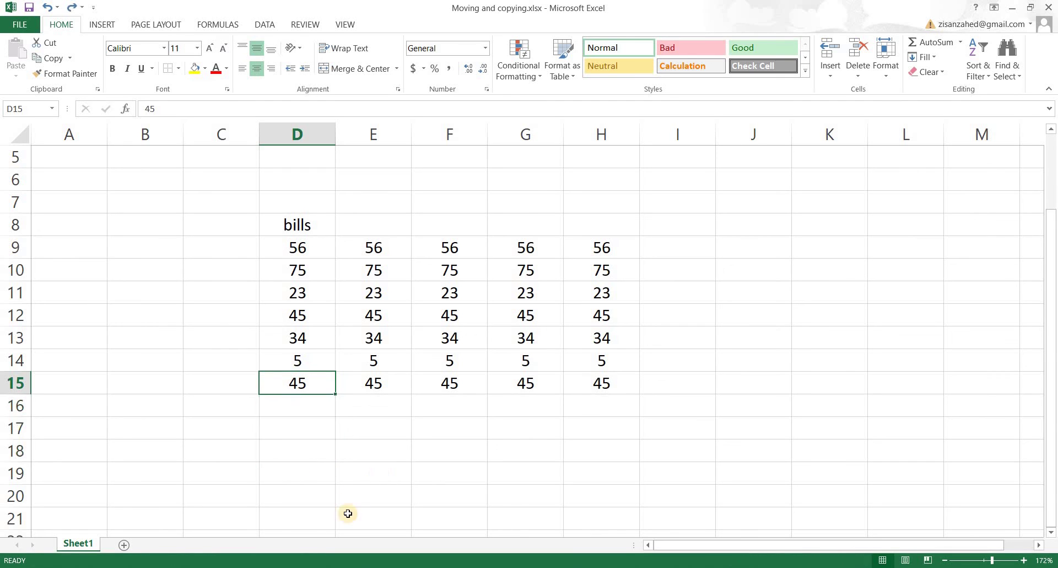